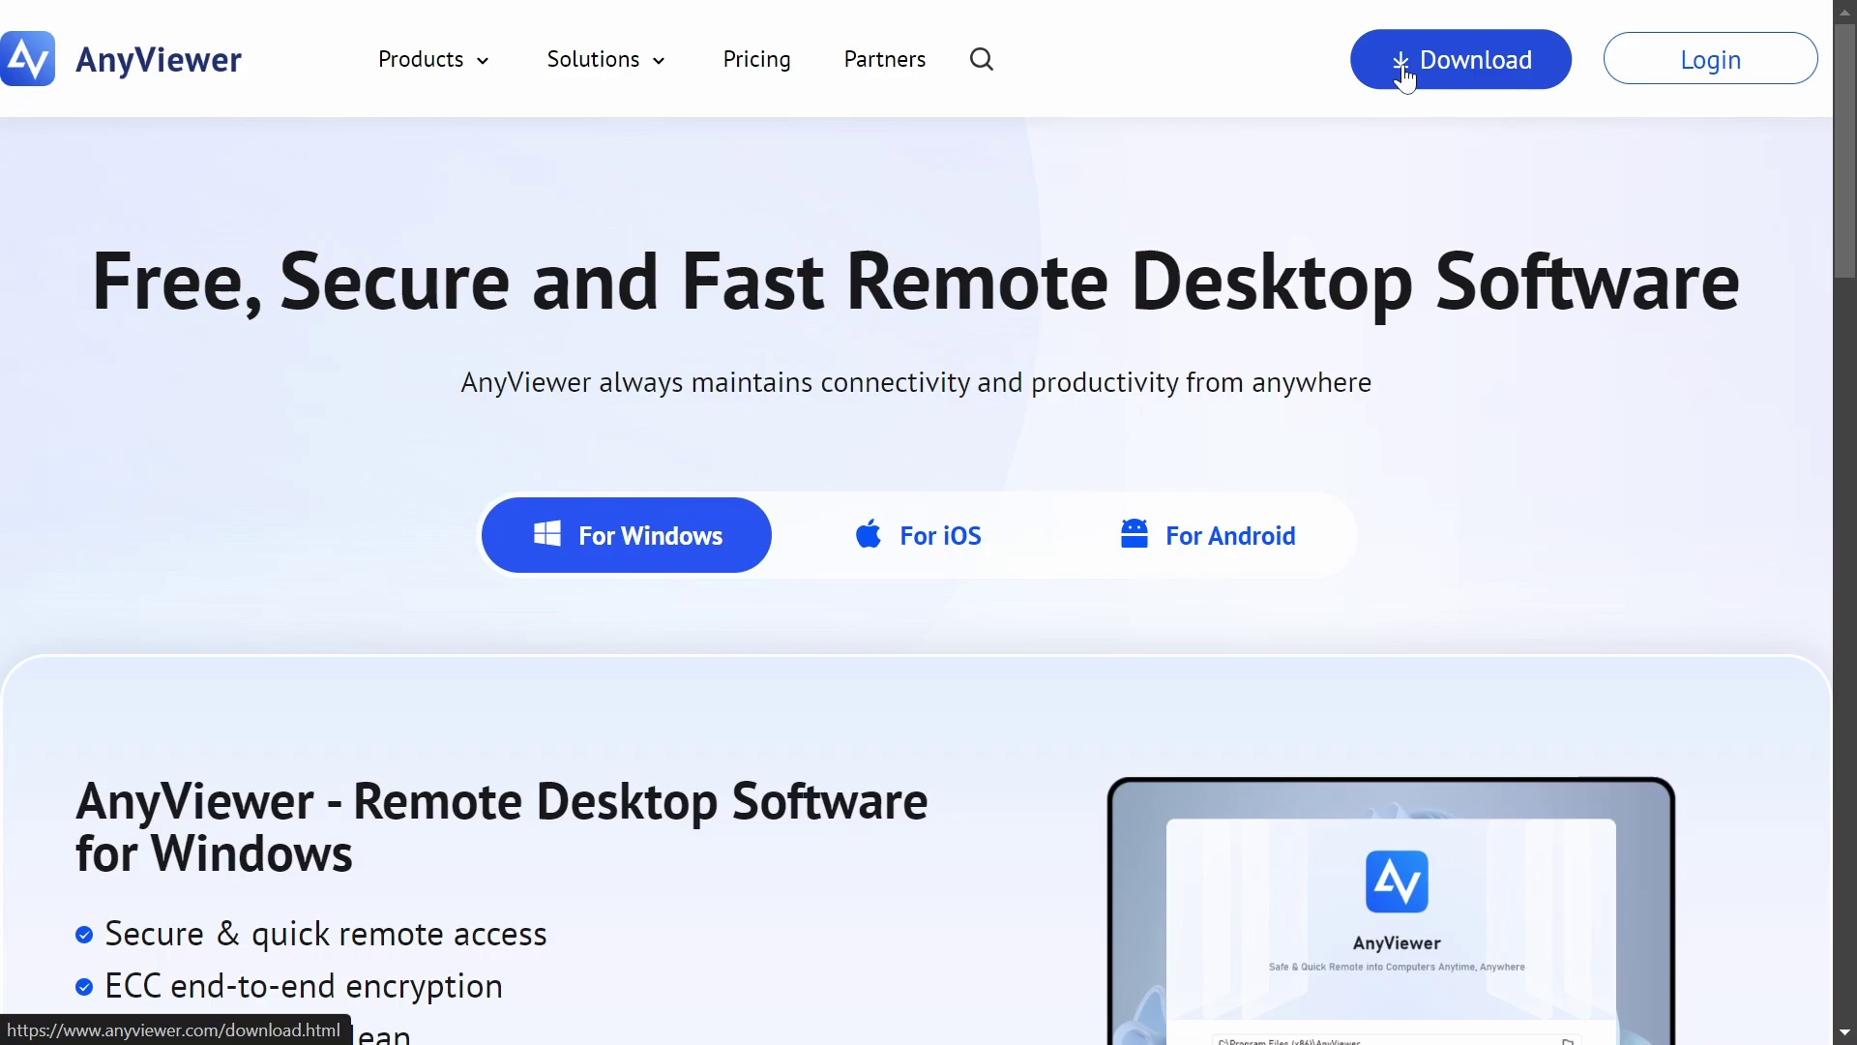
# Scroll the AnyViewer website down to the Windows Free Download section.
pyautogui.scroll(-5, 1112, 580)
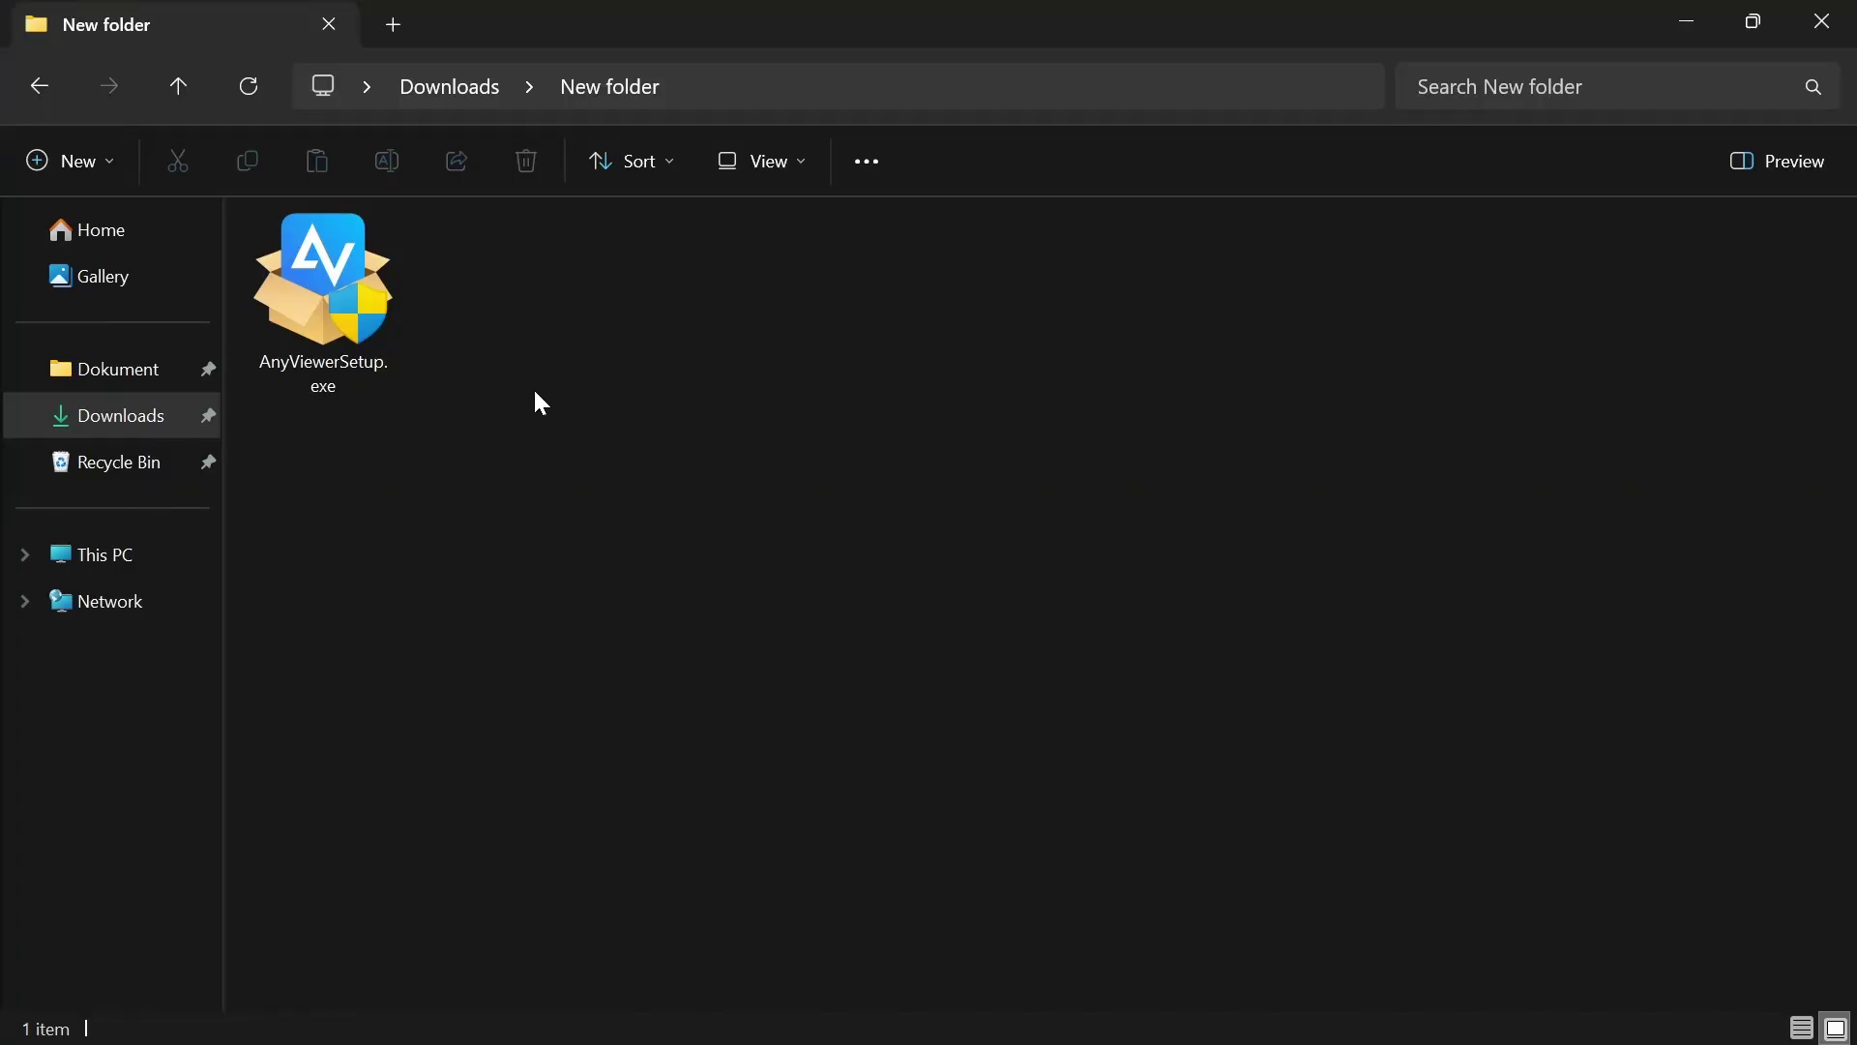
# Run AnyViewerSetup.exe from the Downloads subfolder and install AnyViewer 4.5.1.
pyautogui.click(324, 308)
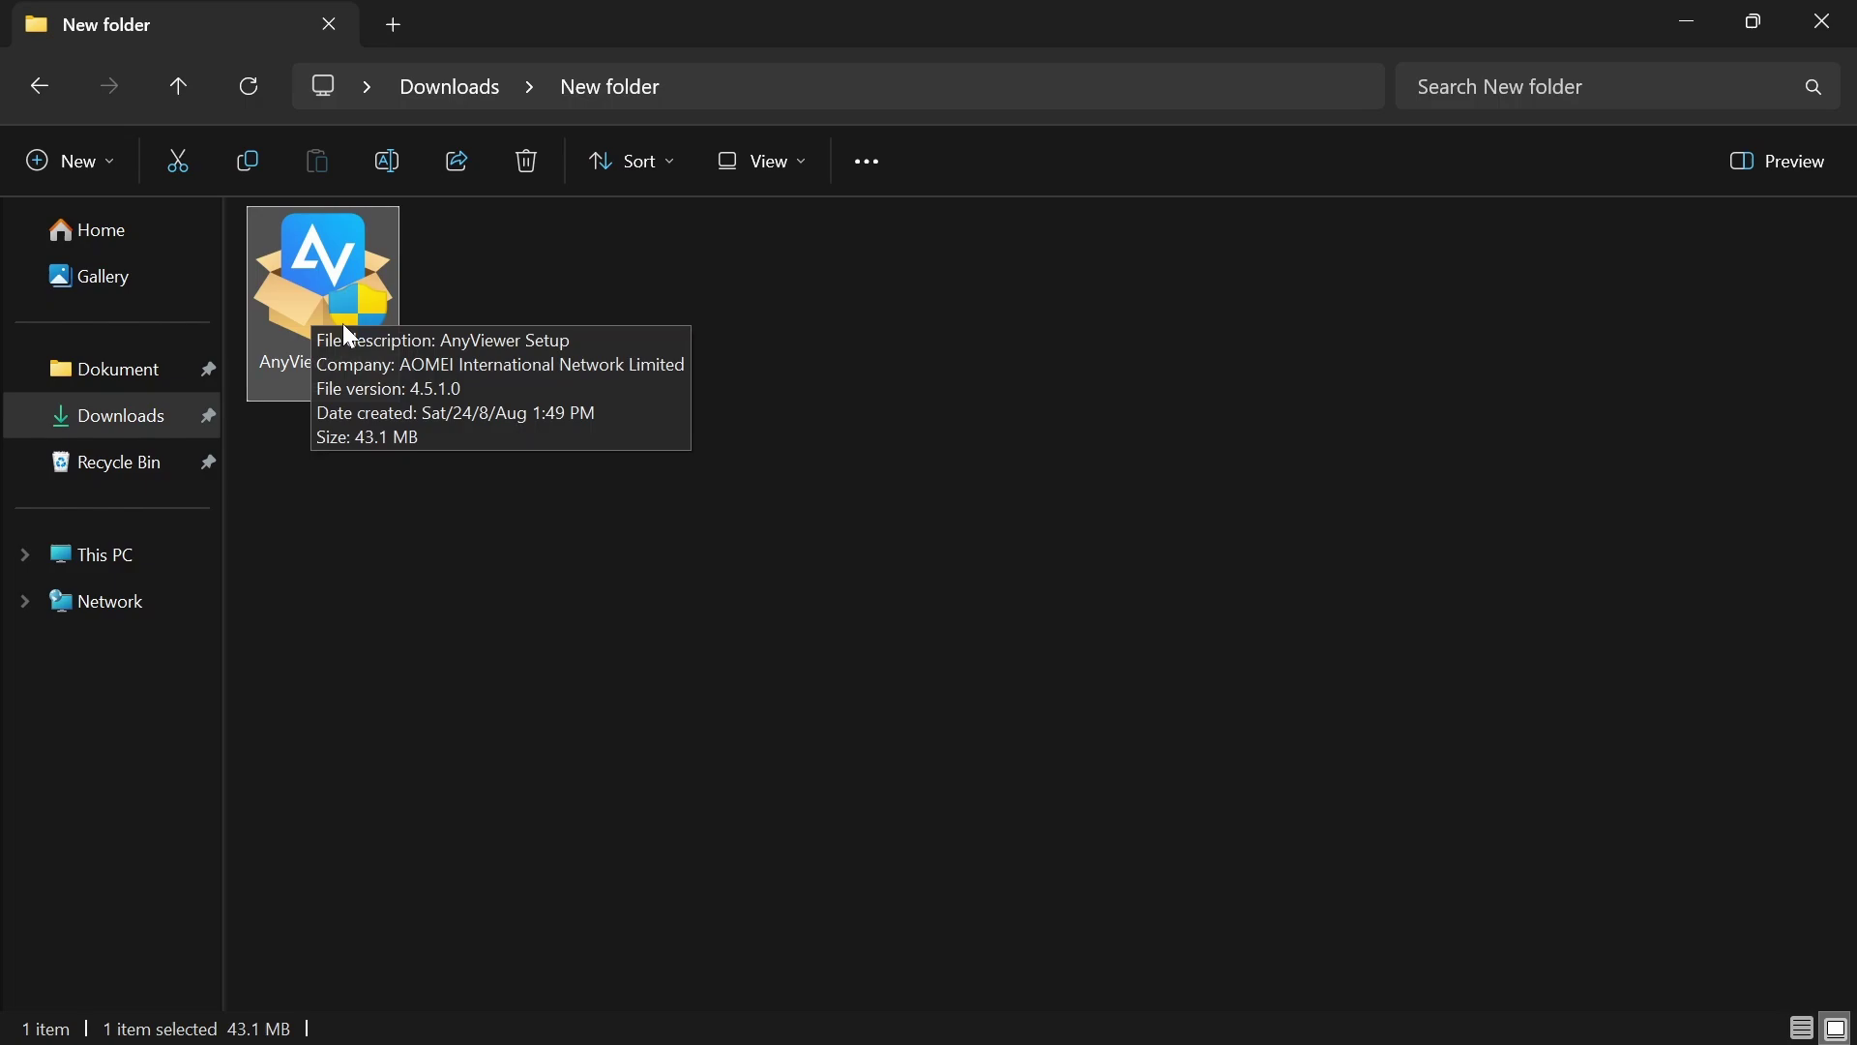
pyautogui.moveTo(322, 291)
pyautogui.click(1116, 756)
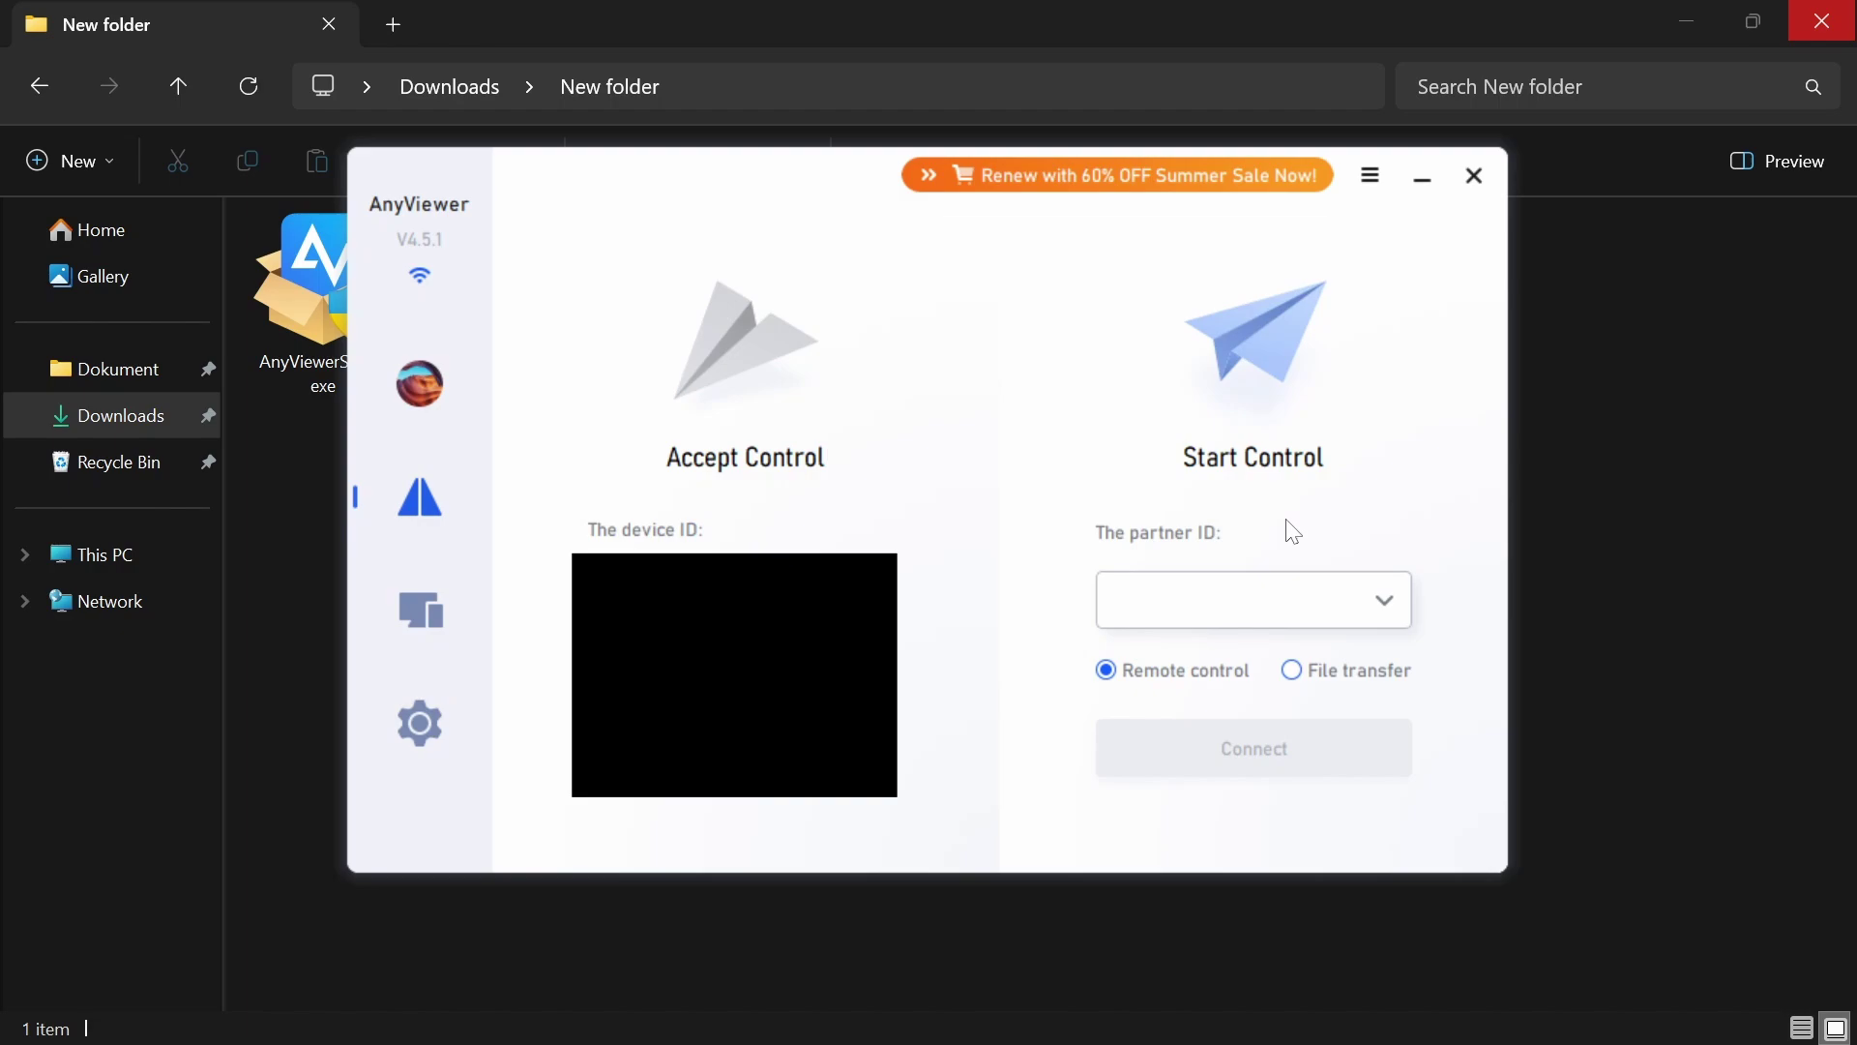
# Switch AnyViewer's connection mode from remote control to File transfer.
pyautogui.click(1360, 675)
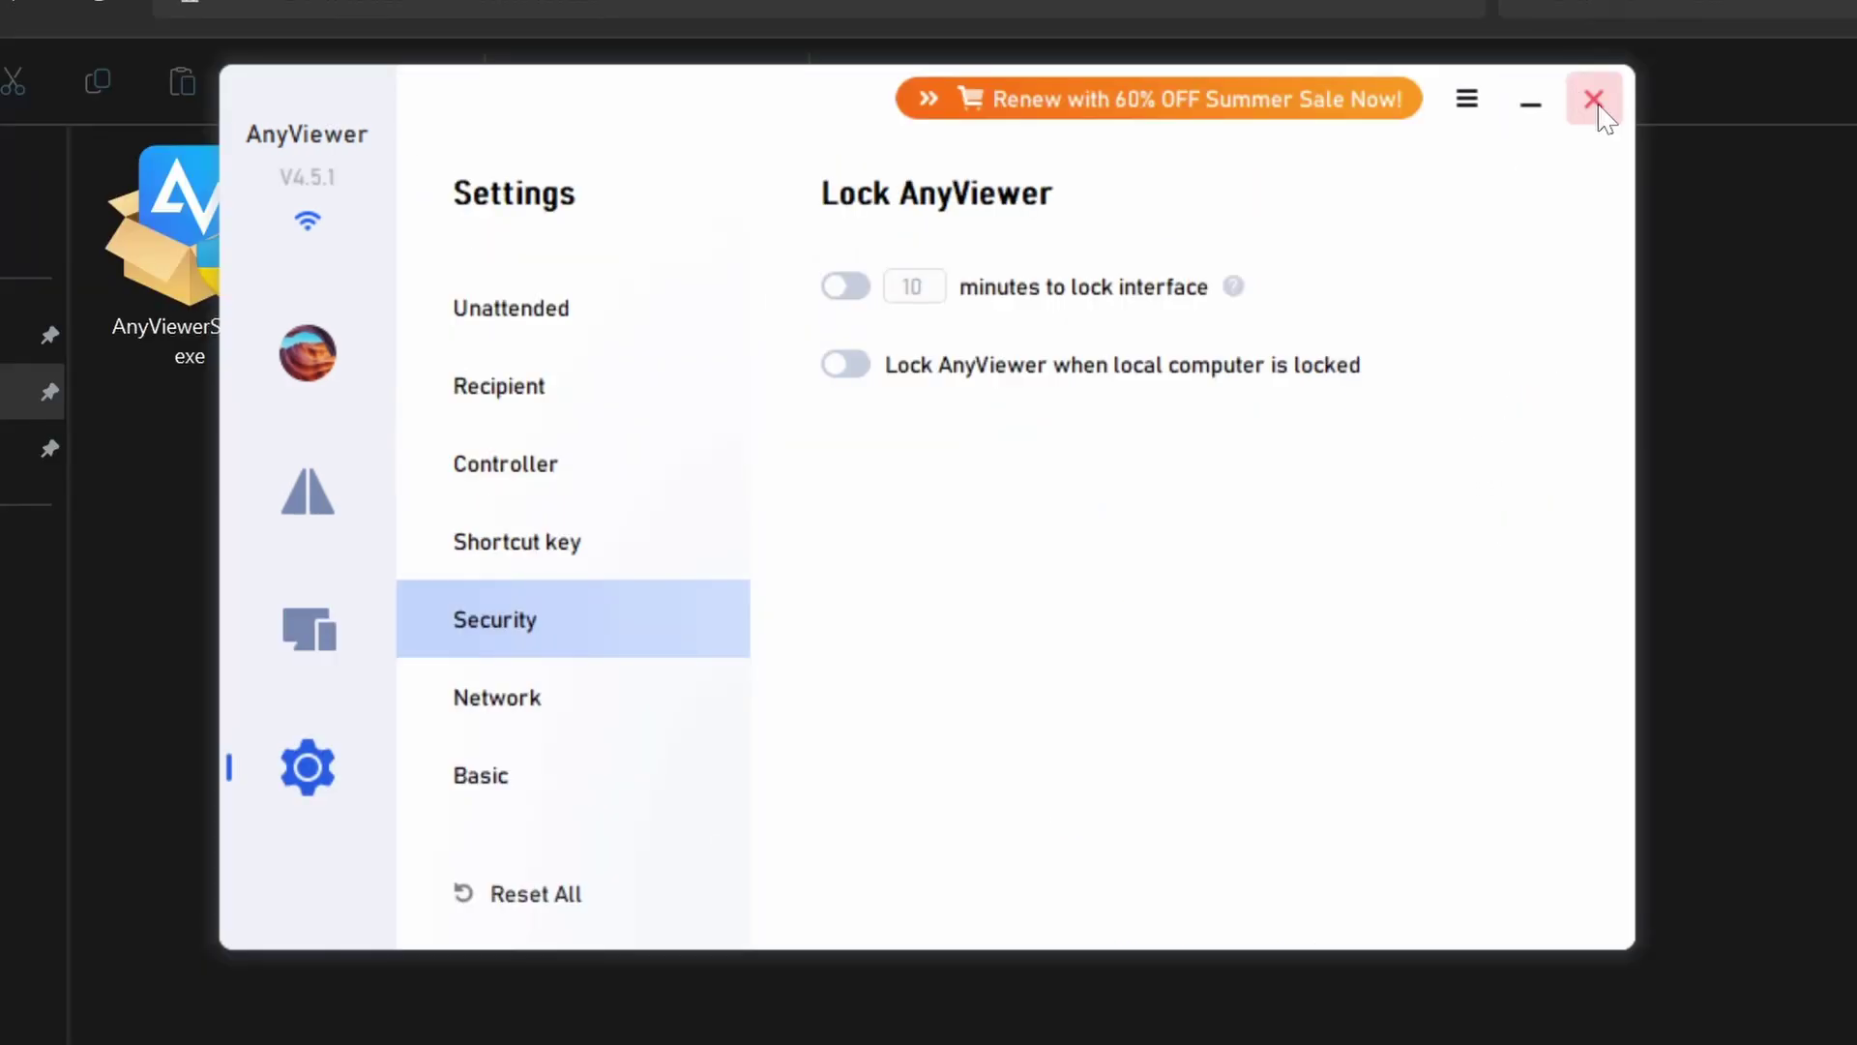
# Close the AnyViewer window, leaving File Explorer on the installer's folder.
pyautogui.click(1592, 98)
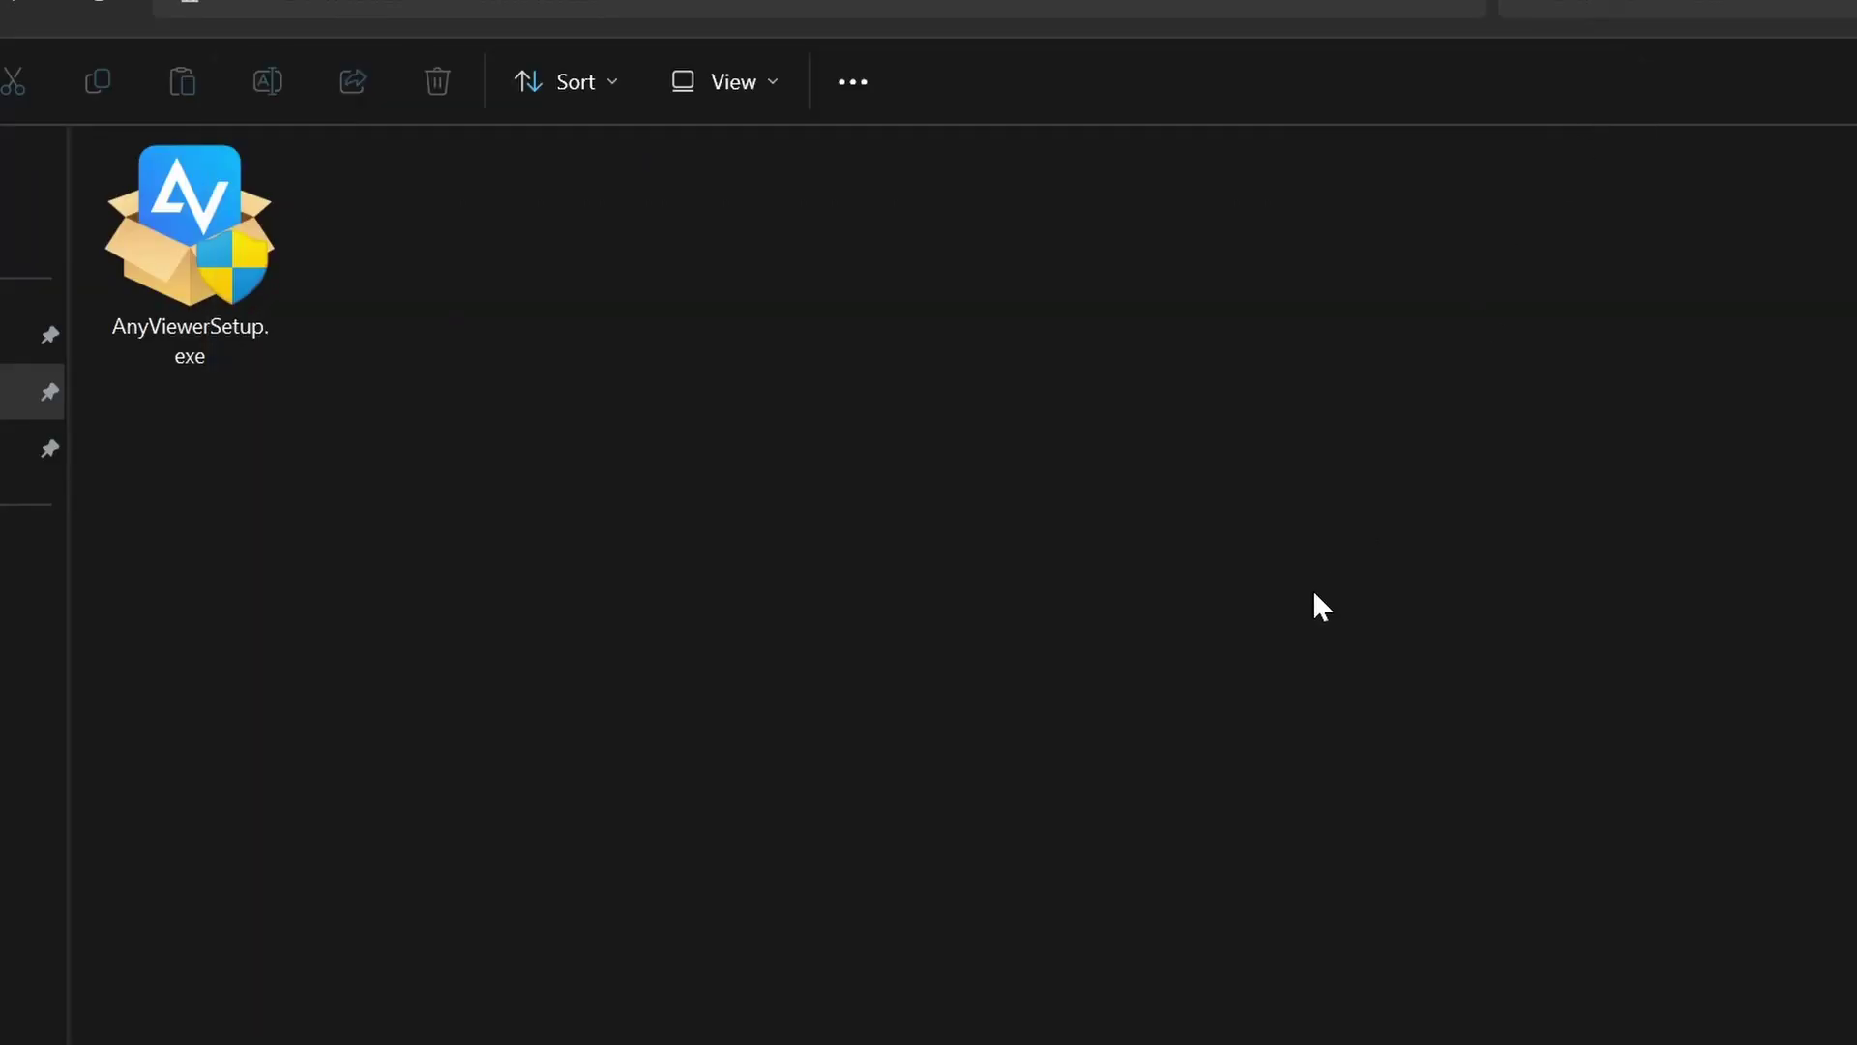